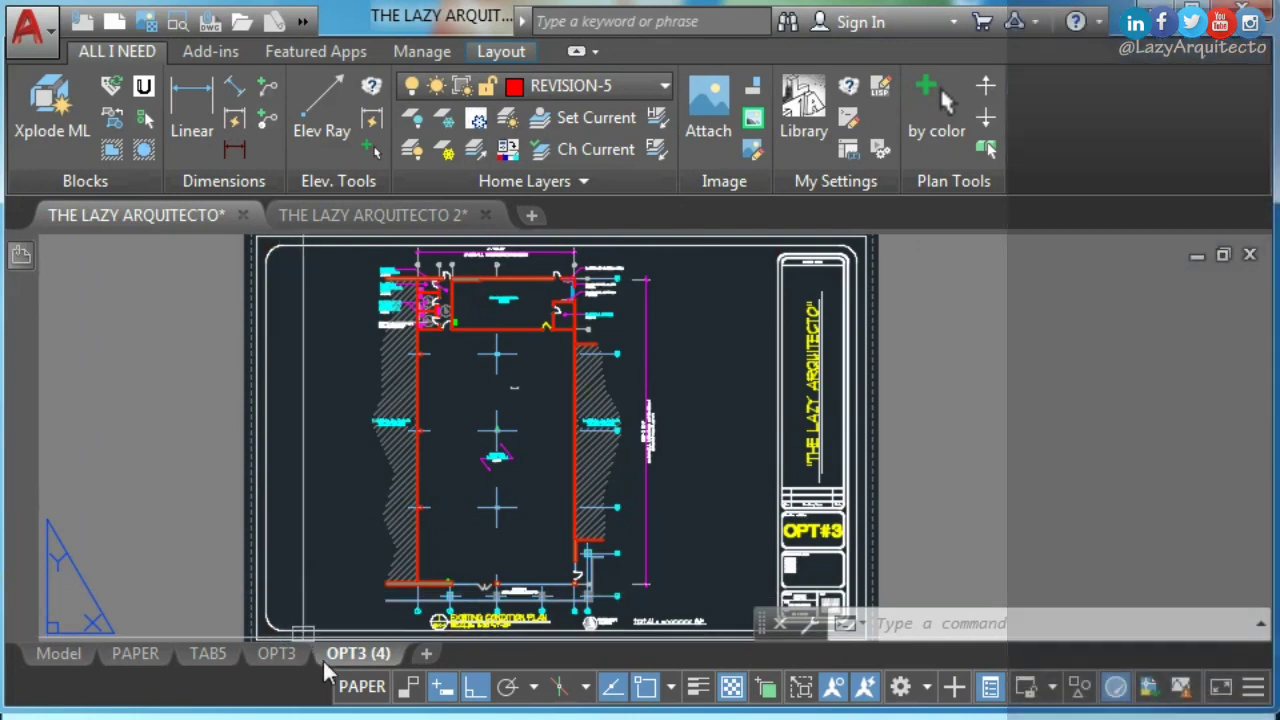
- Insert the PAPER layout from LAZY ARQUITECTO AUTOMATION.dwg as Layout1-PAPER and display that sheet
right_click(352, 653)
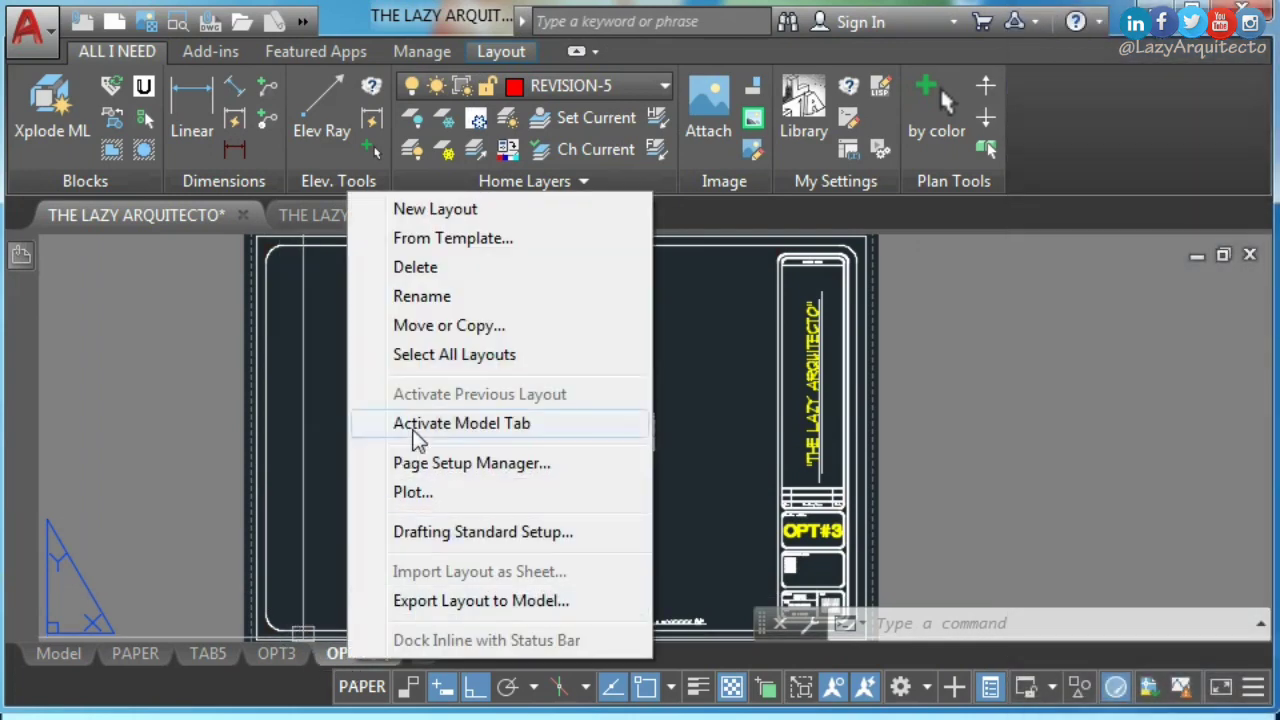
click(452, 240)
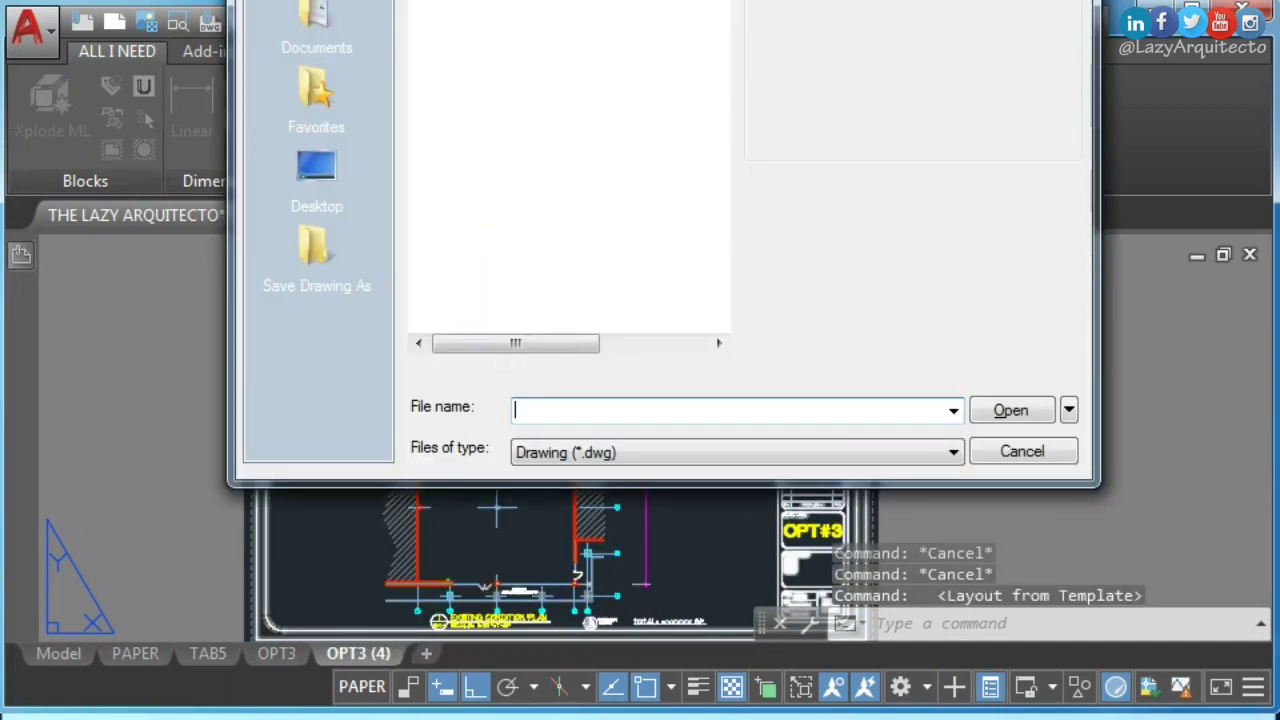
click(676, 5)
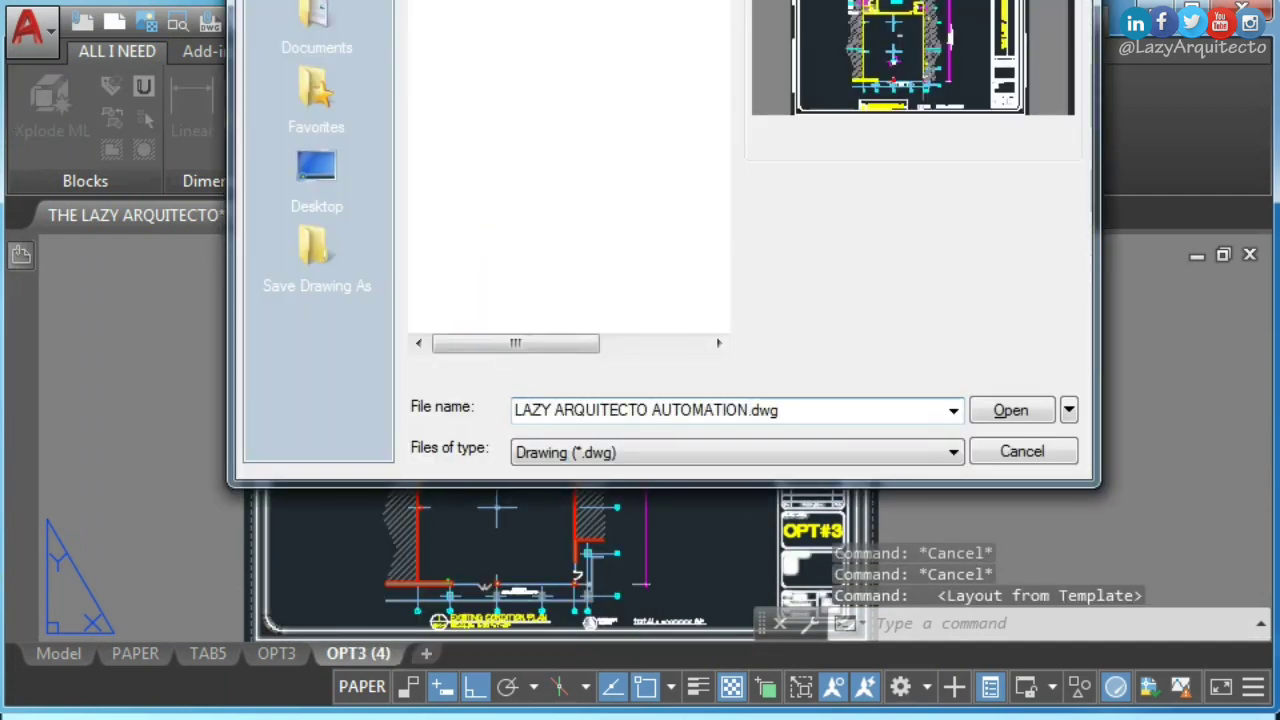
click(1010, 410)
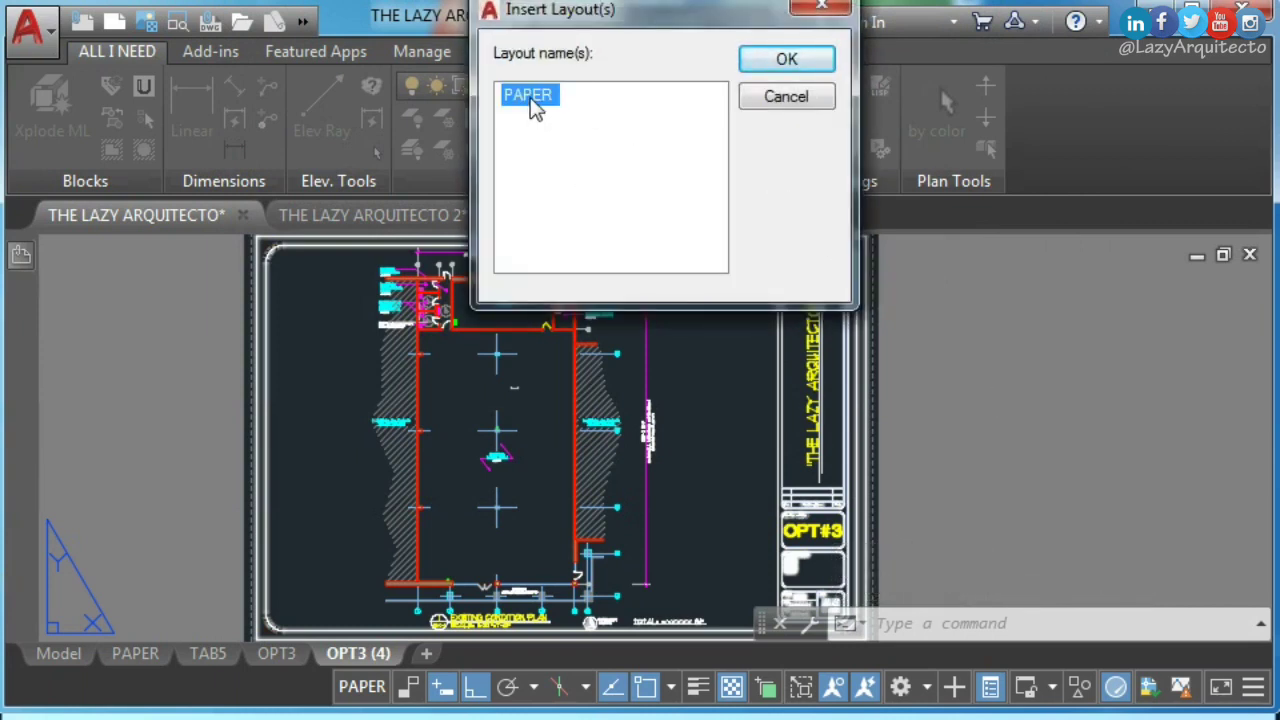
click(784, 68)
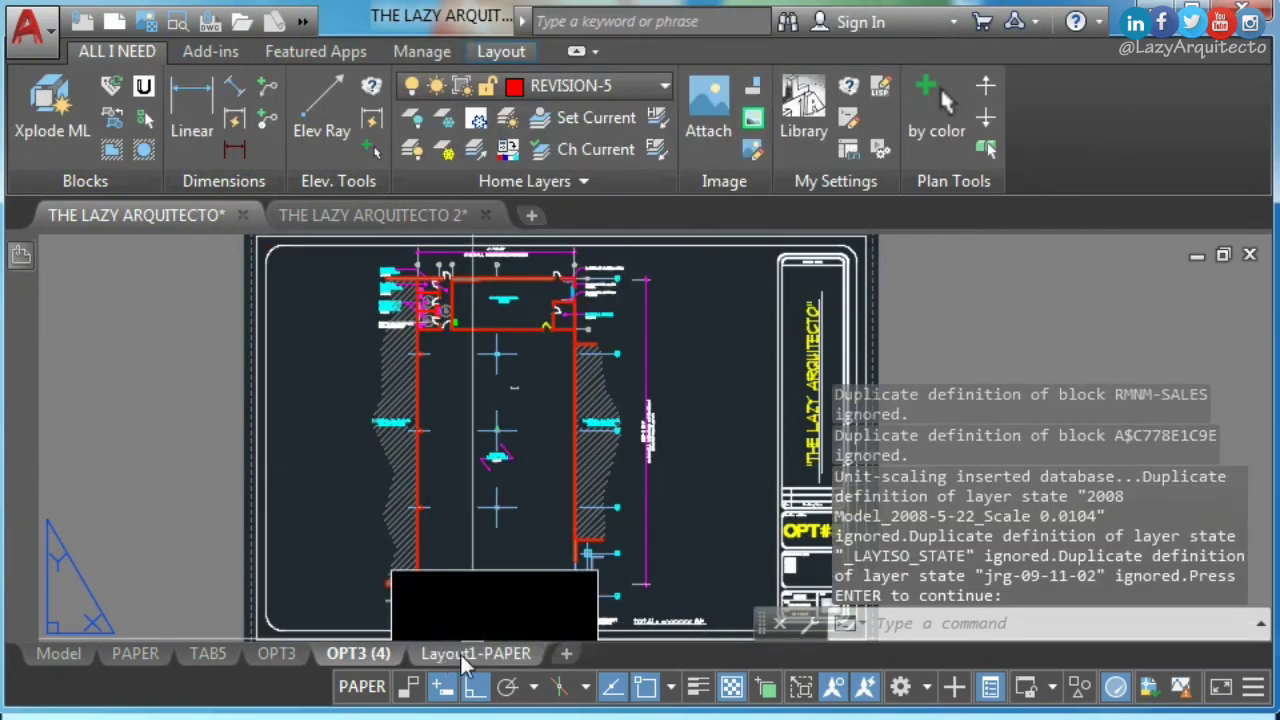
click(476, 656)
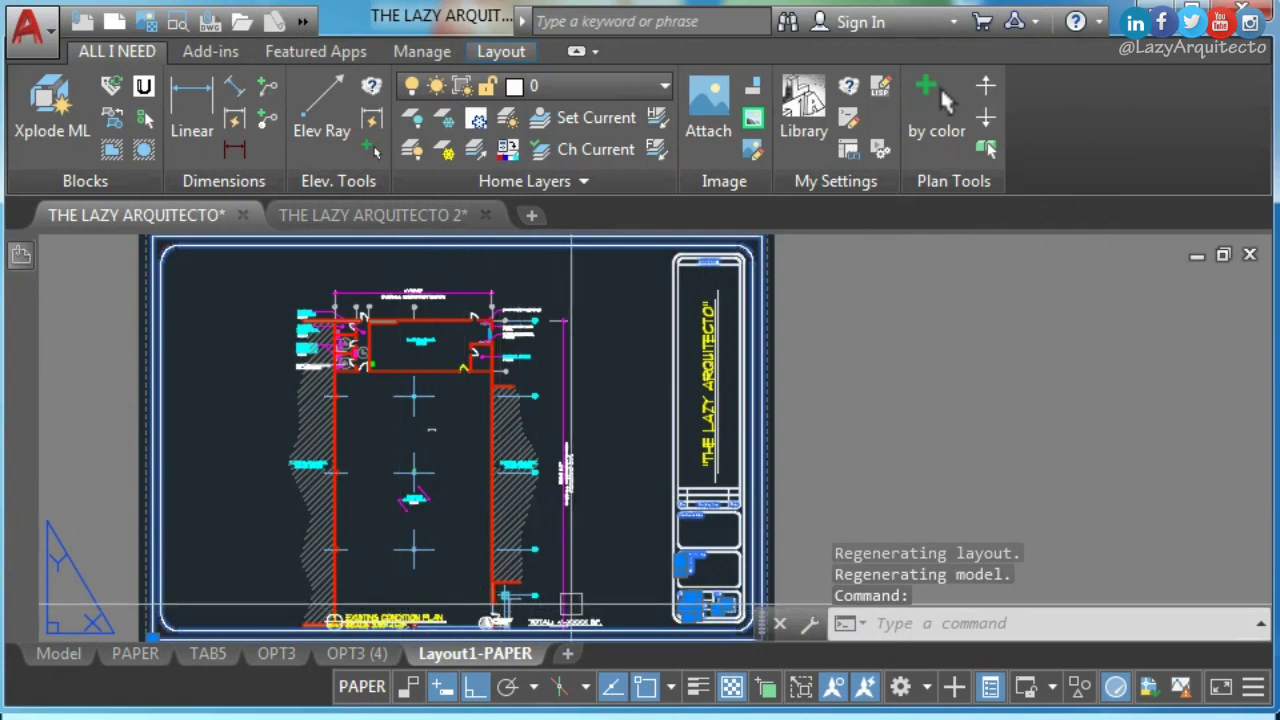
- Cancel the running command and launch DesignCenter with the DC command
key(Escape)
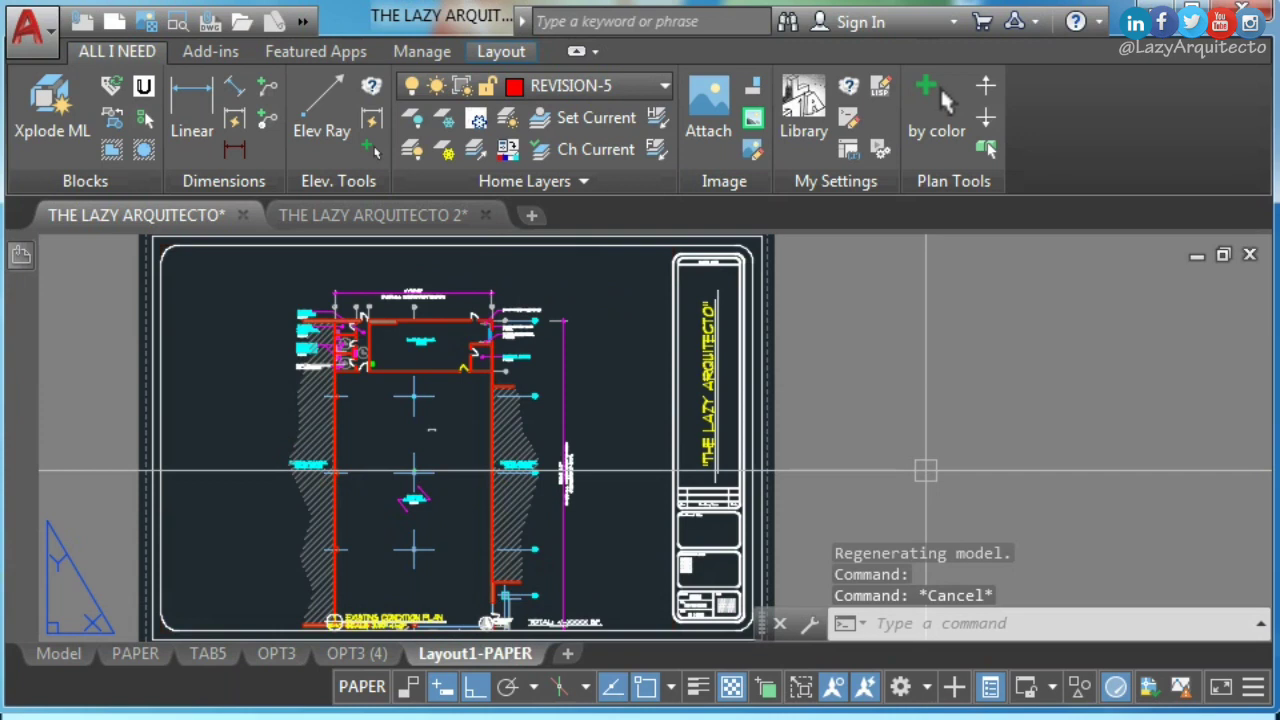
click(880, 393)
text(DC)
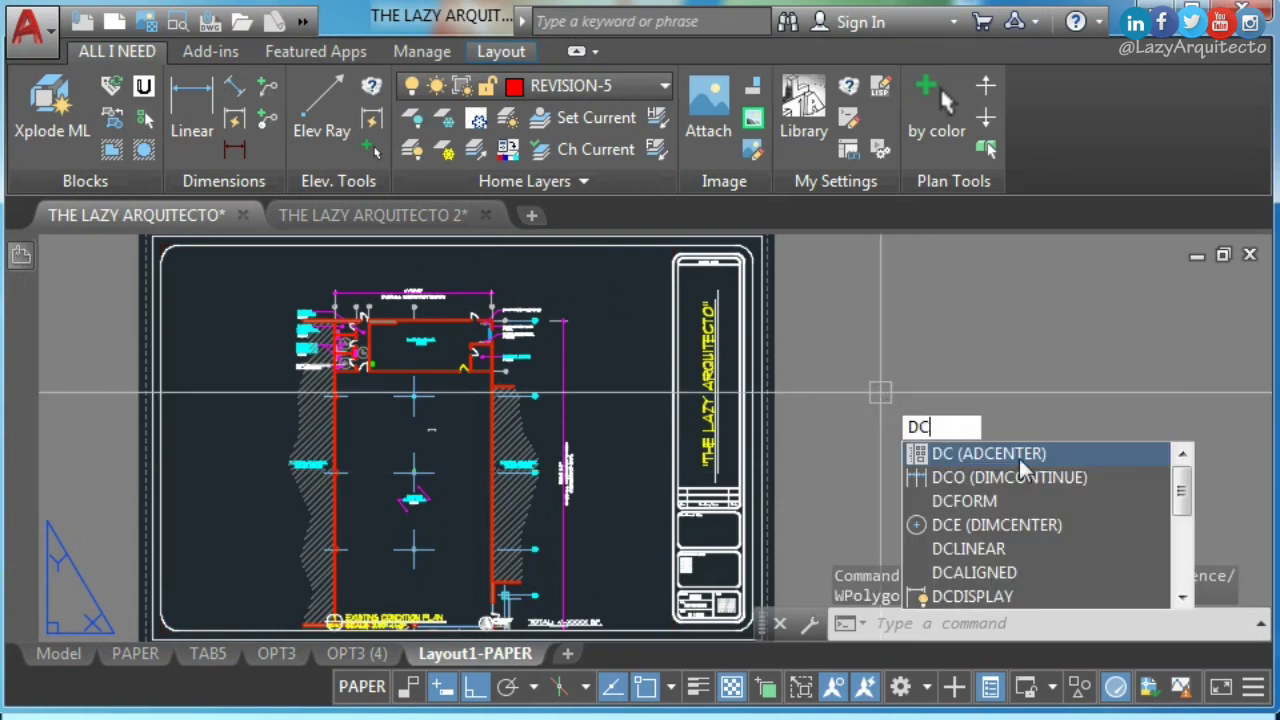
click(1031, 450)
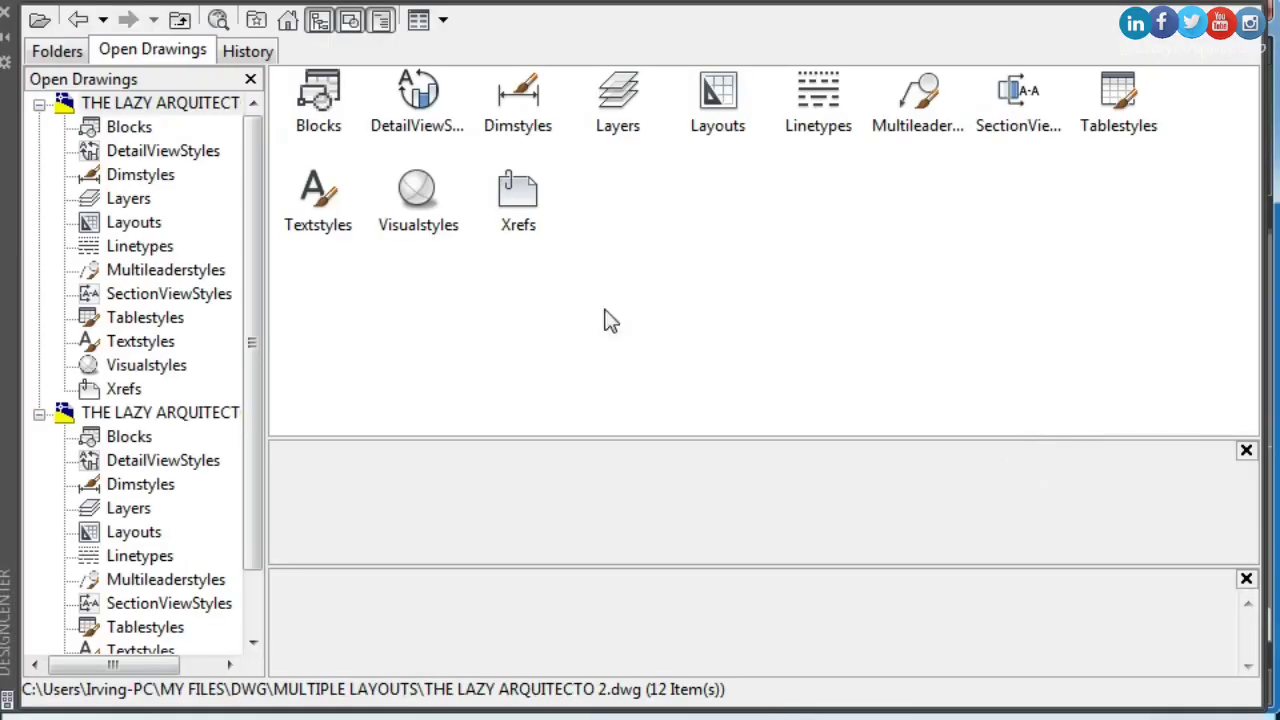
- Add layouts A through D from THE LAZY ARQUITECTO 2 to the current drawing, then close DesignCenter
double_click(727, 113)
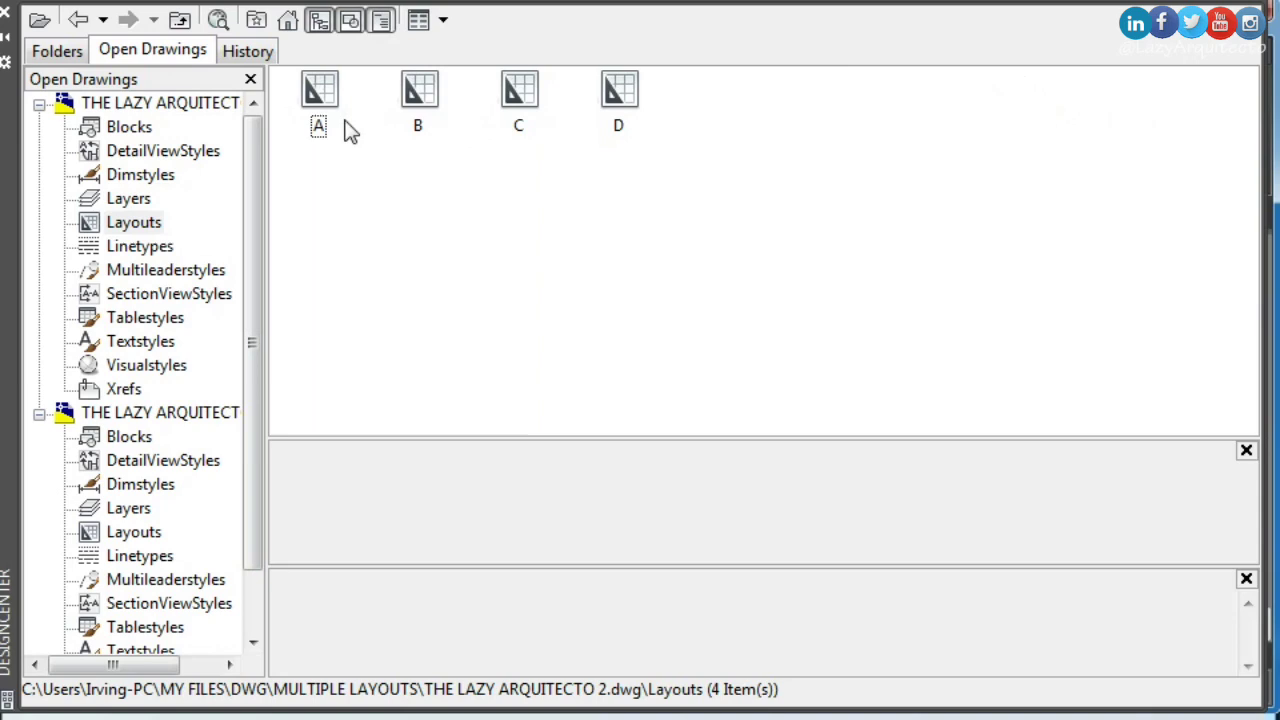
click(319, 98)
shift+click(624, 100)
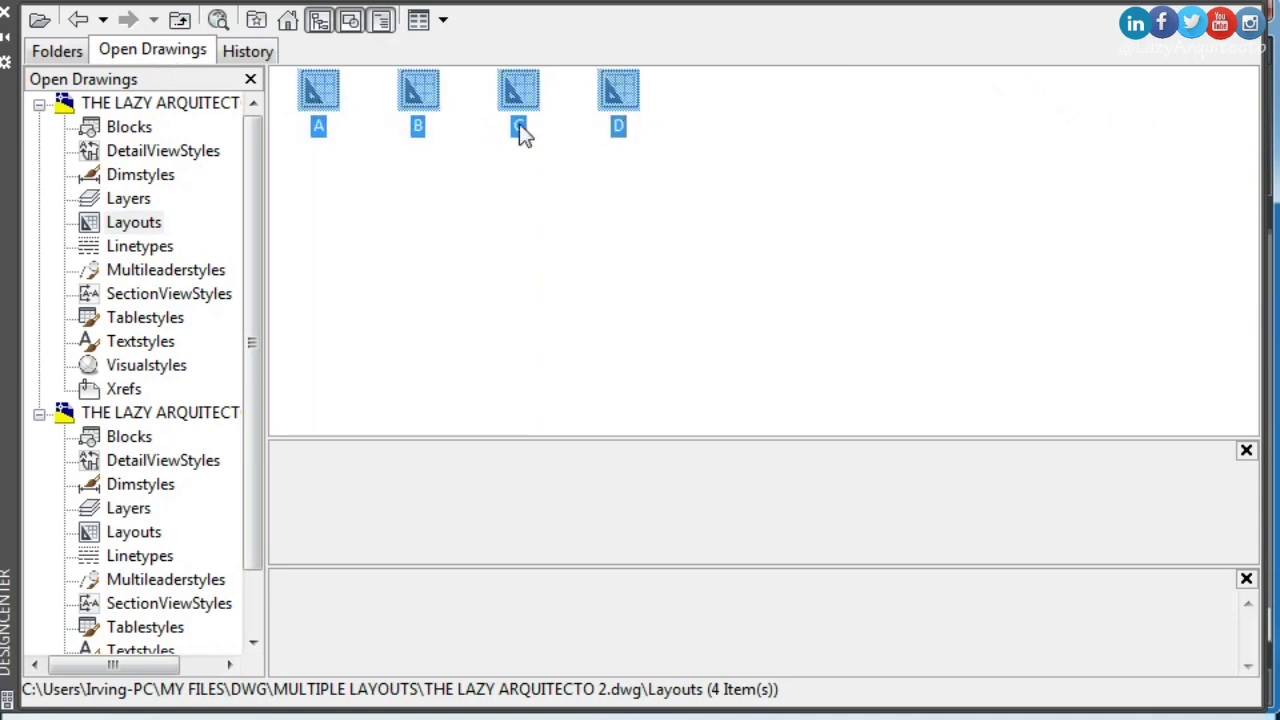
drag(262, 137, 334, 128)
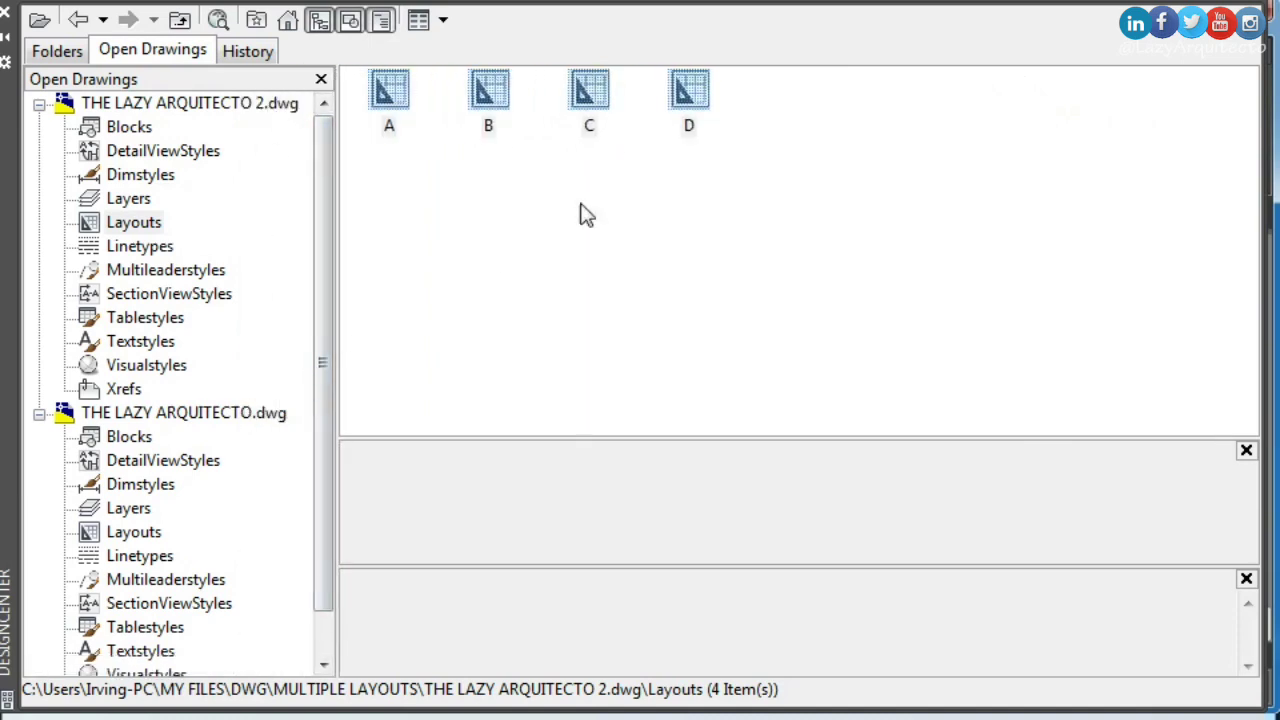
right_click(682, 86)
click(759, 104)
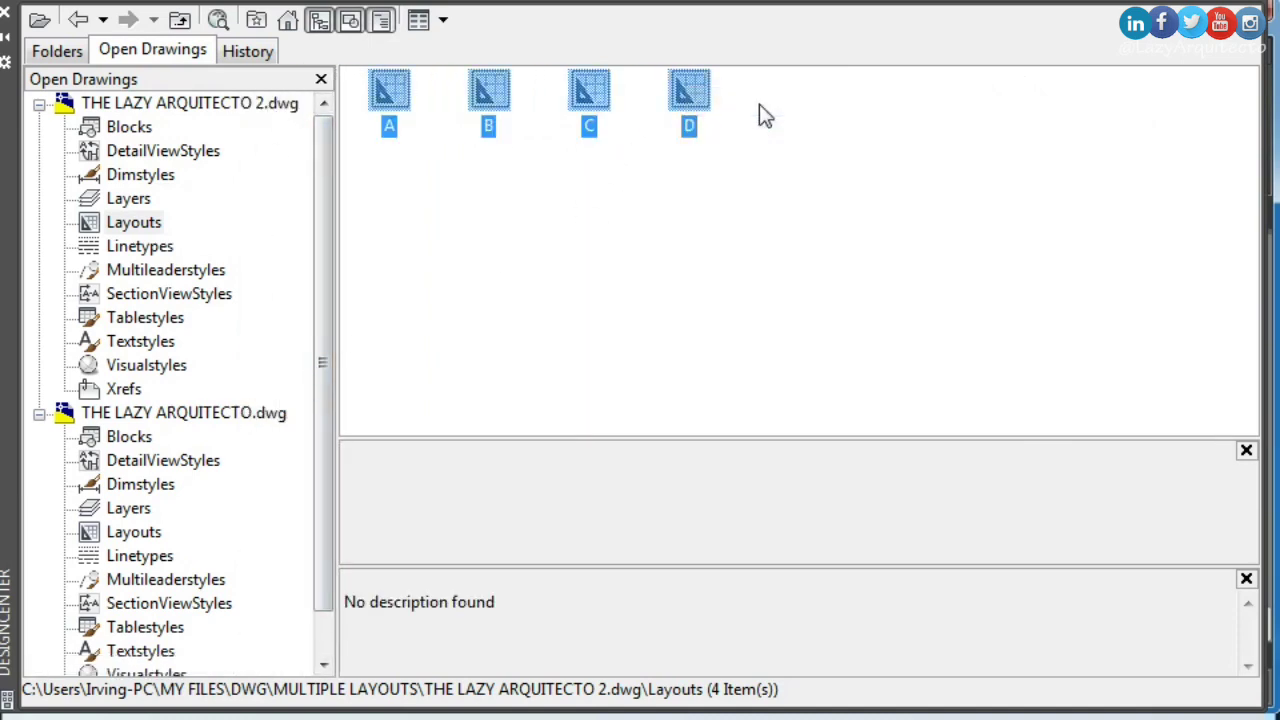
click(5, 20)
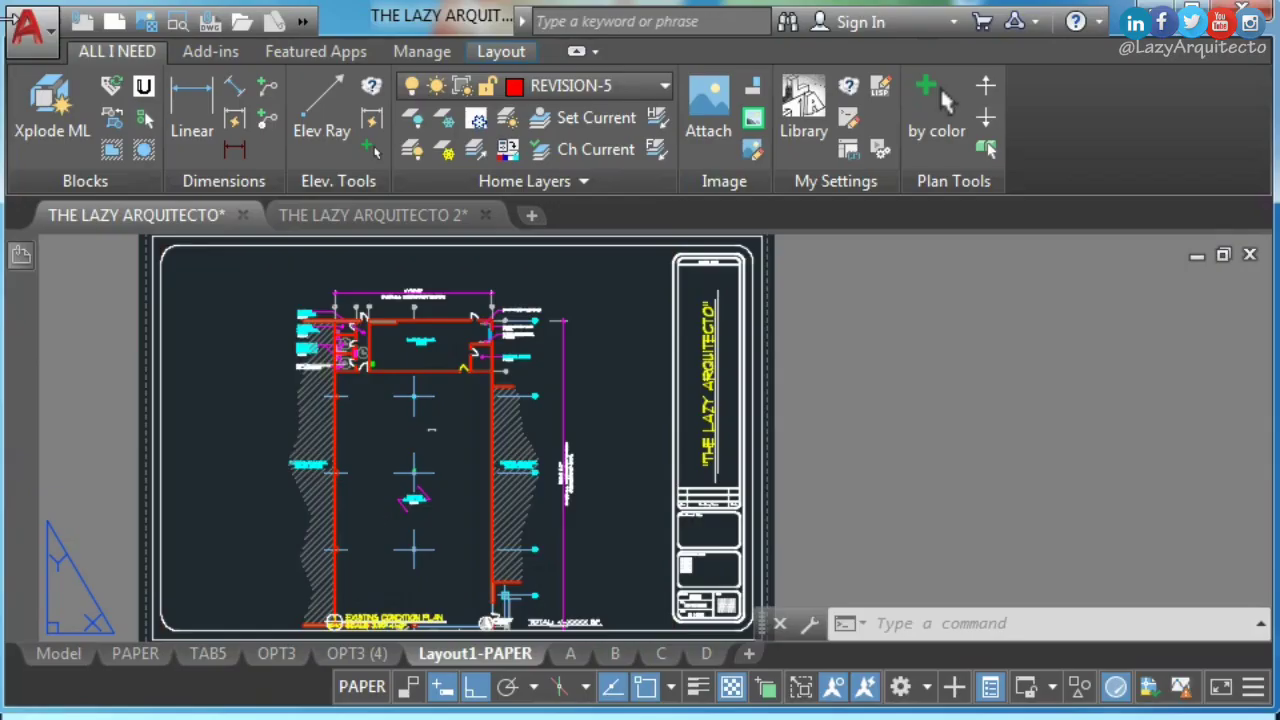
- Check the new layouts B and D, then switch to THE LAZY ARQUITECTO 2 drawing
click(611, 653)
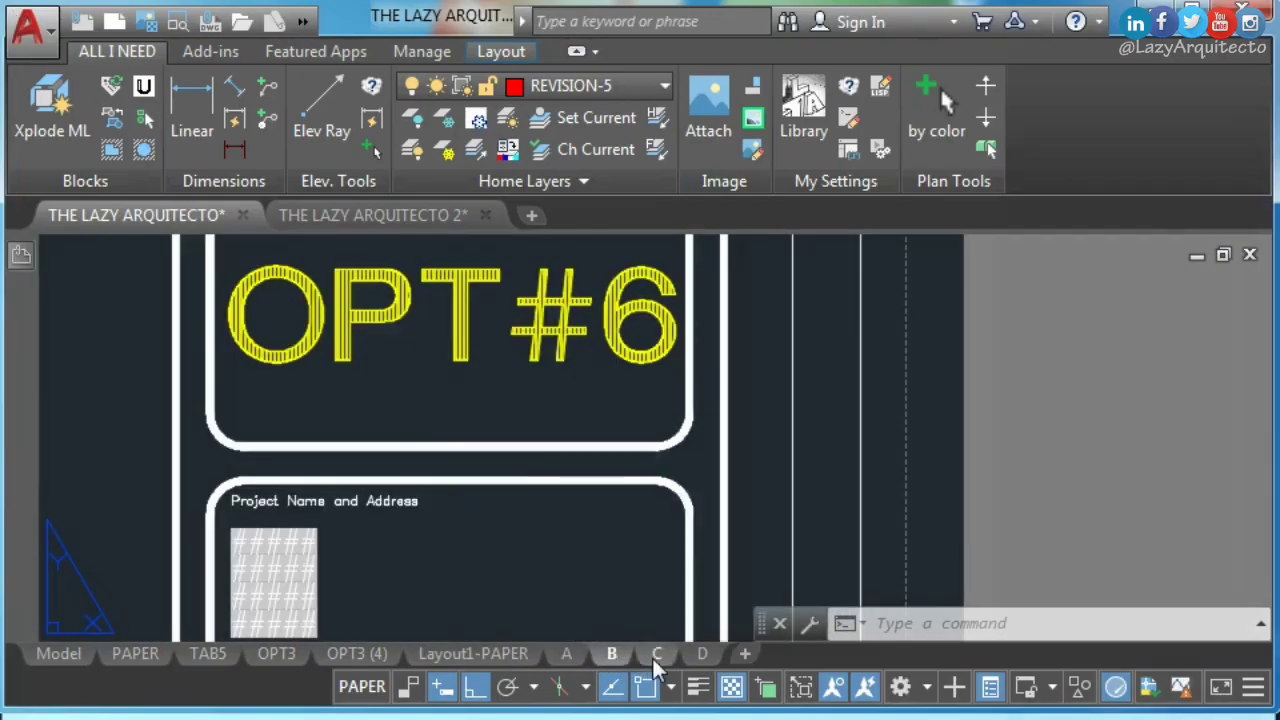
click(702, 653)
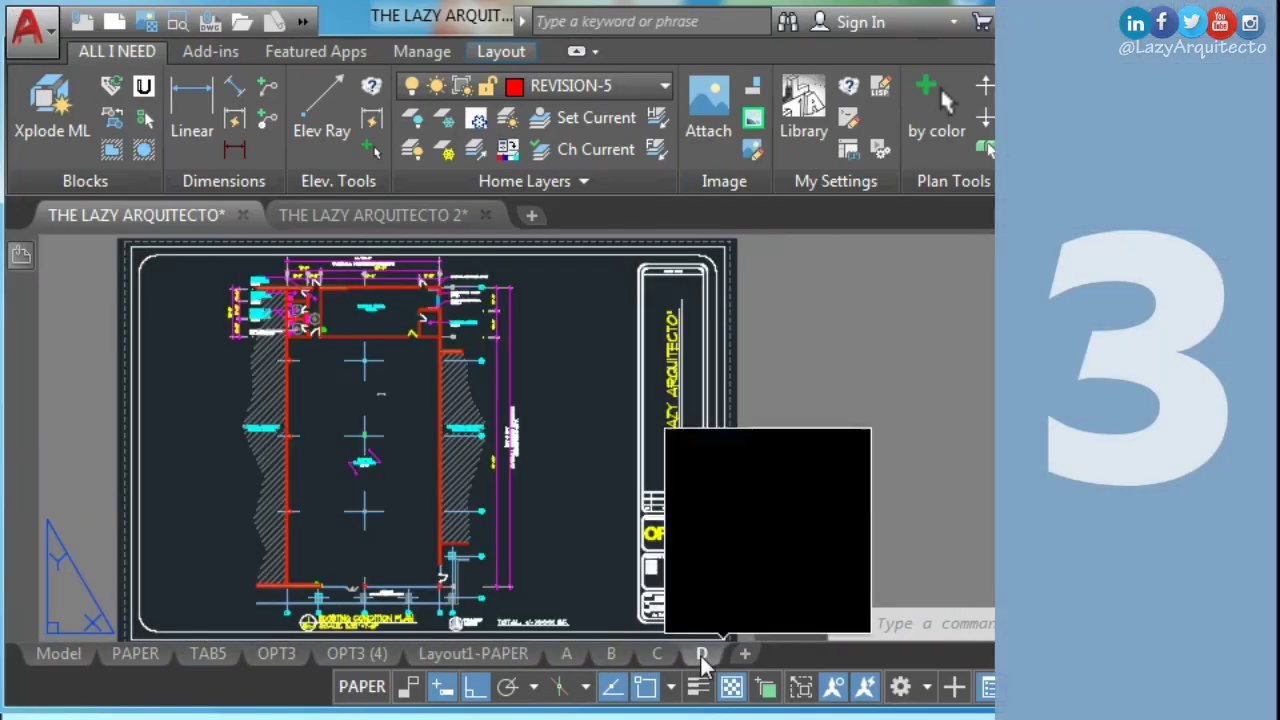
click(451, 218)
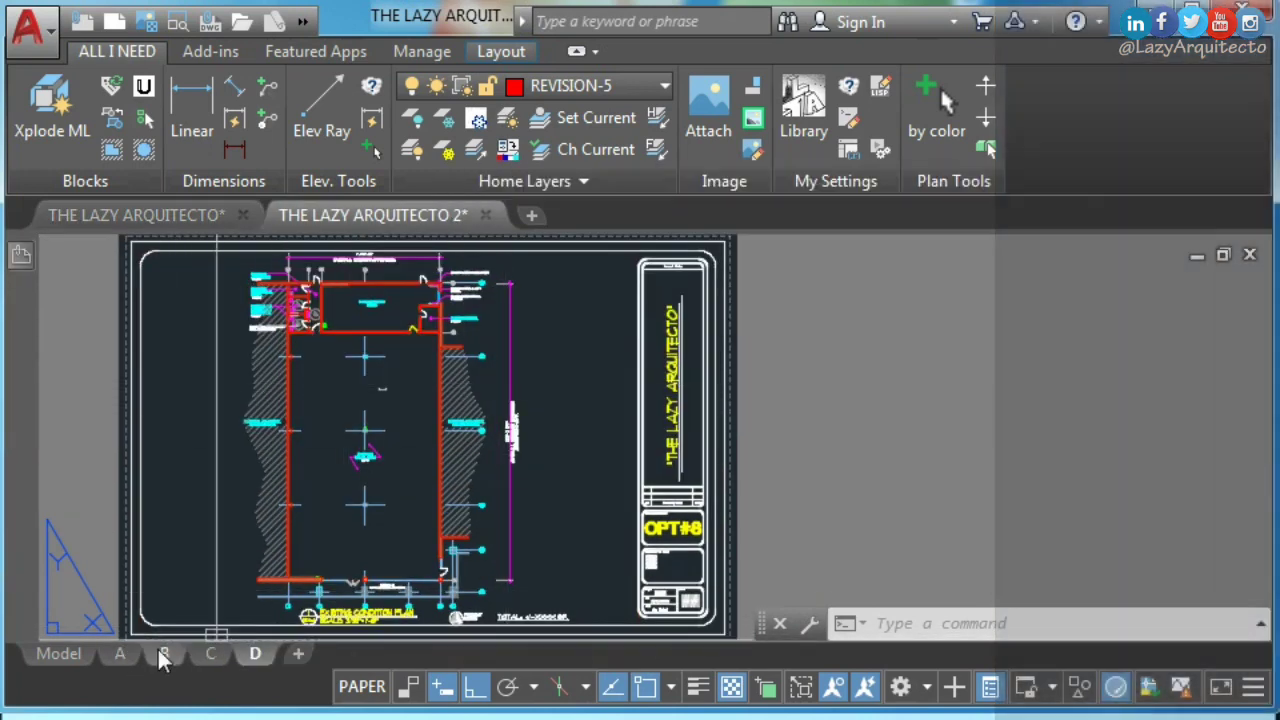
- Back in the first drawing, rename the OPT2 layout to TAB2
key(ctrl+Tab)
click(222, 655)
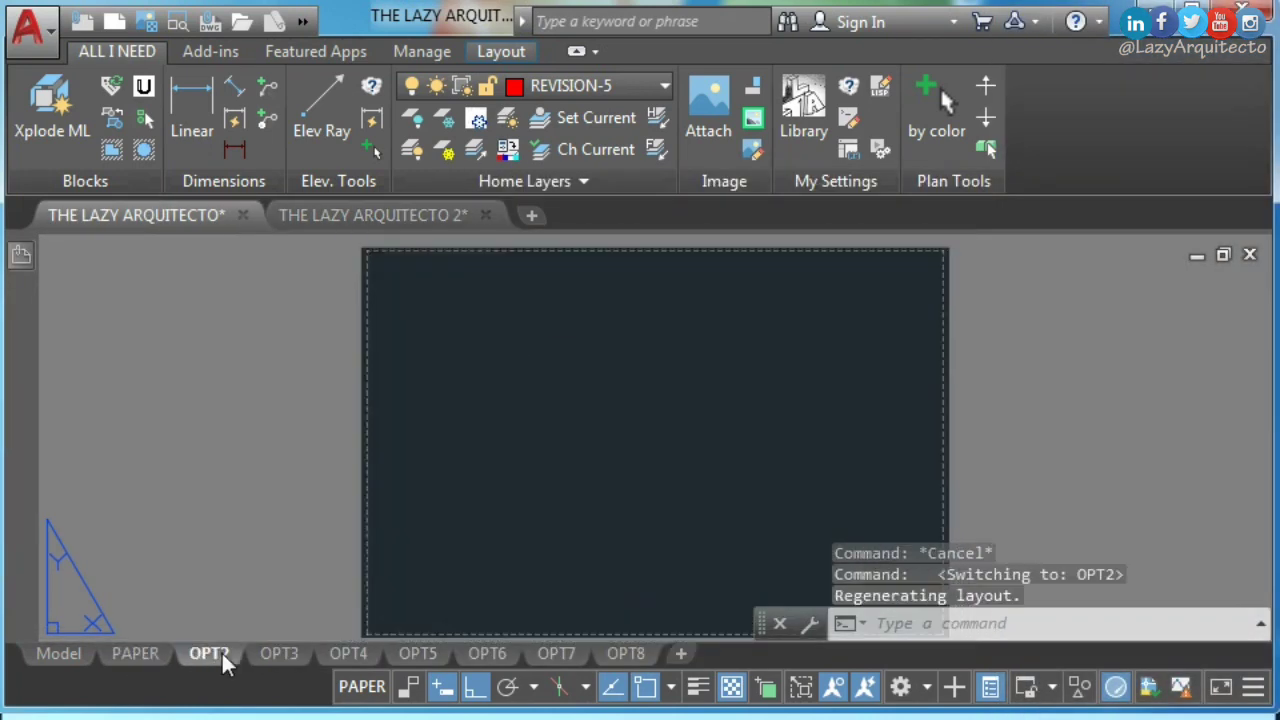
right_click(222, 655)
click(312, 297)
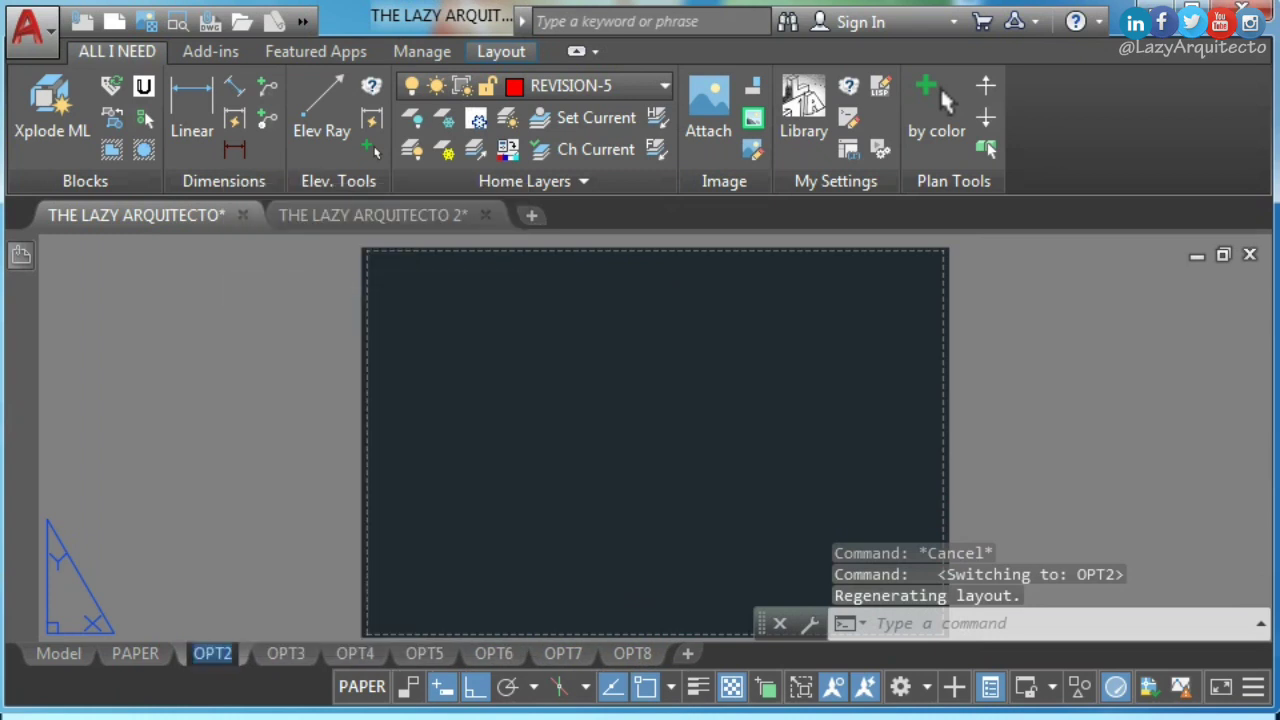
text(TAB2)
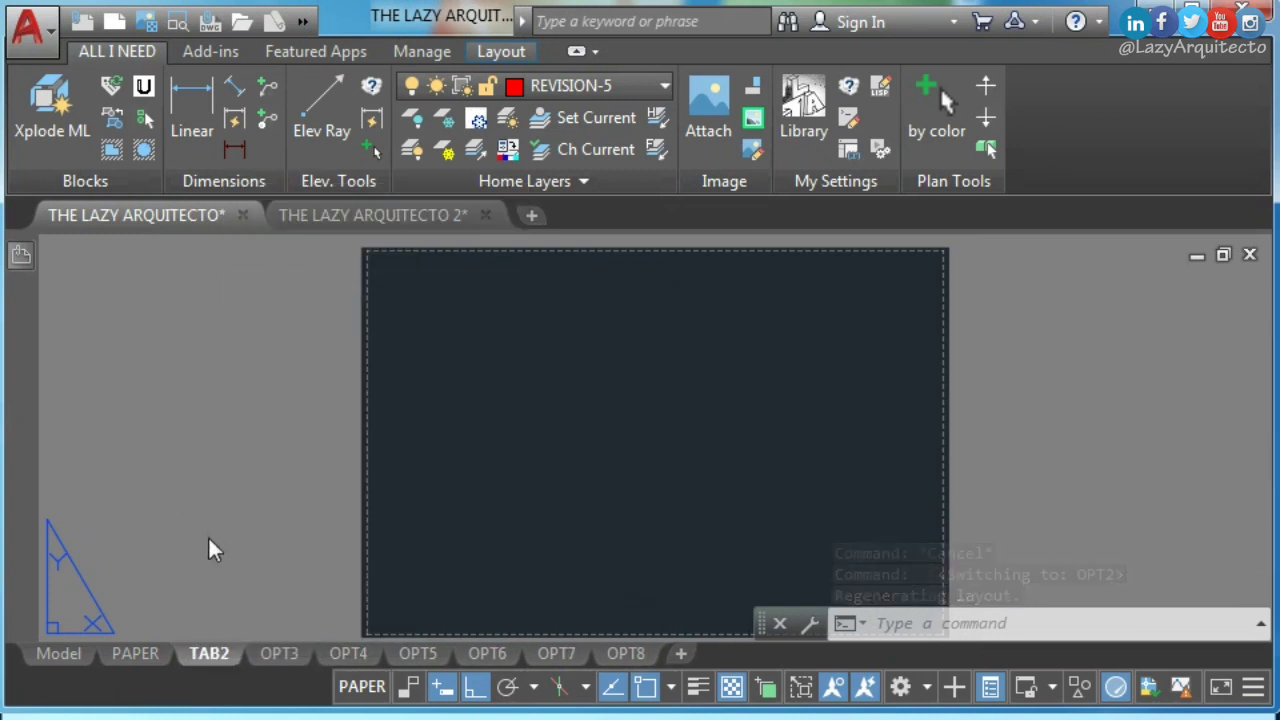
click(208, 549)
- Rename that layout again to TAB3, and finally to TAB5
double_click(208, 655)
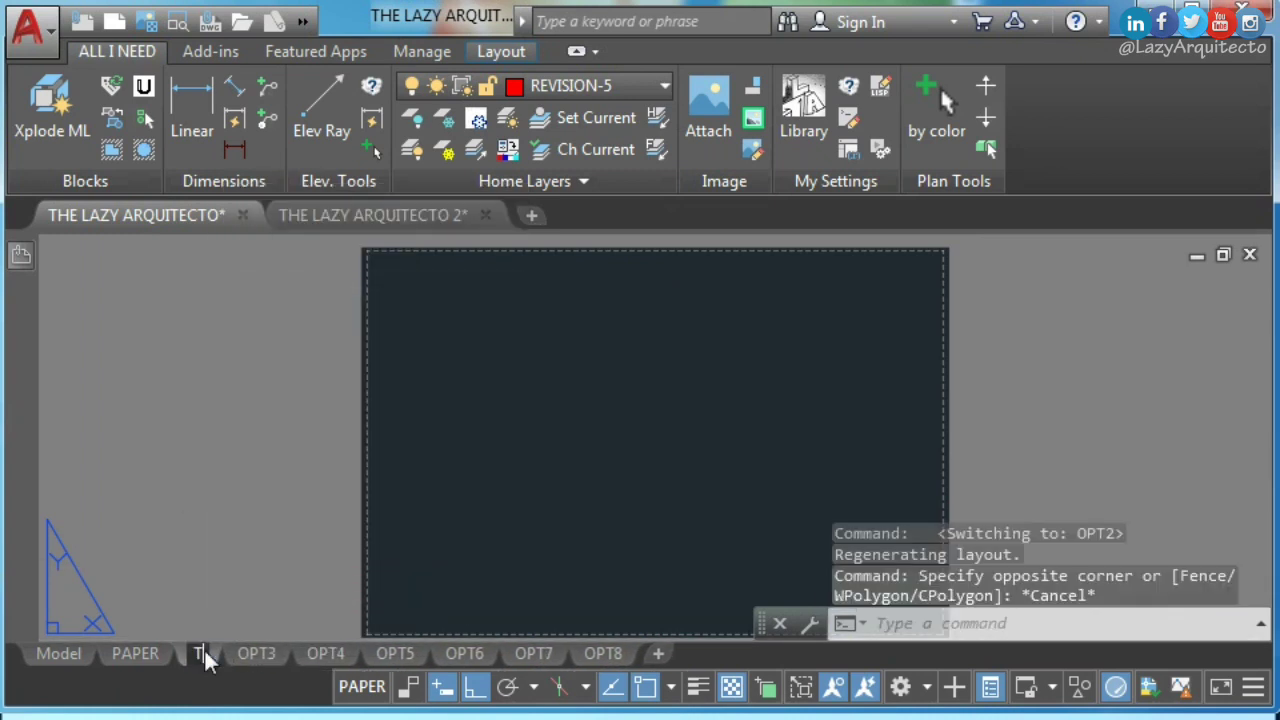
text(TAB3)
key(Return)
double_click(210, 654)
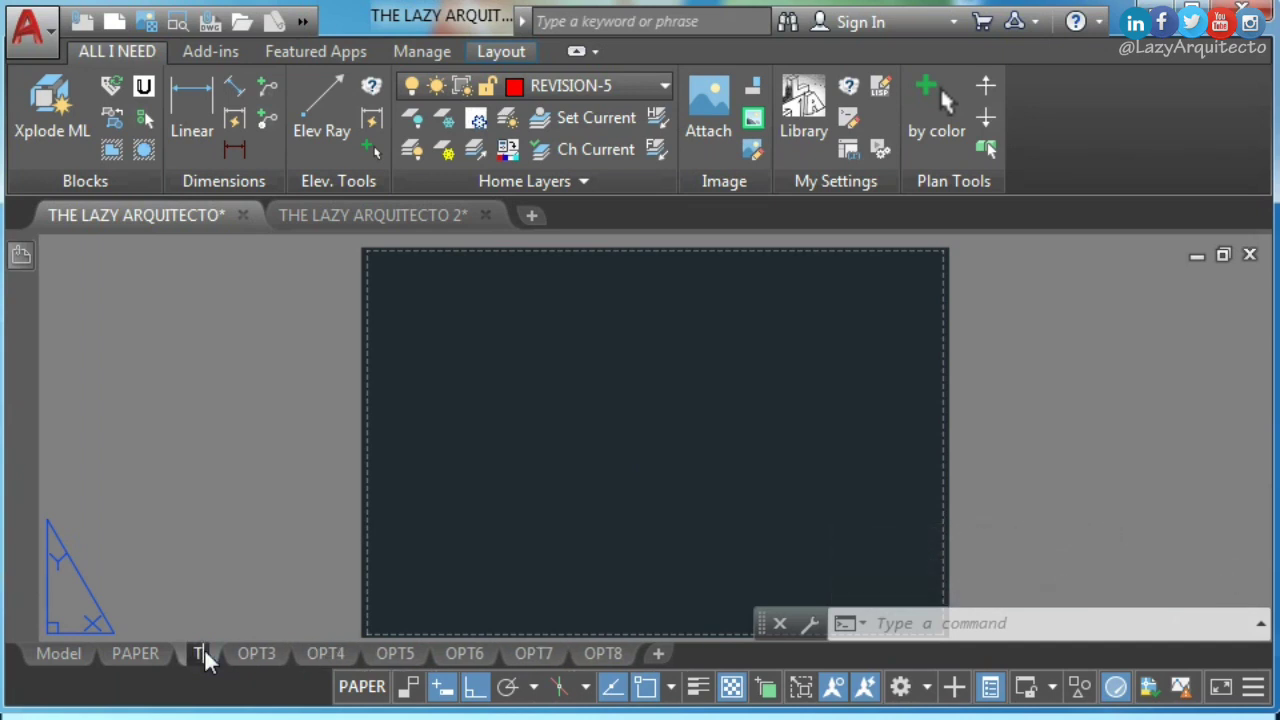
text(TAB5)
key(Return)
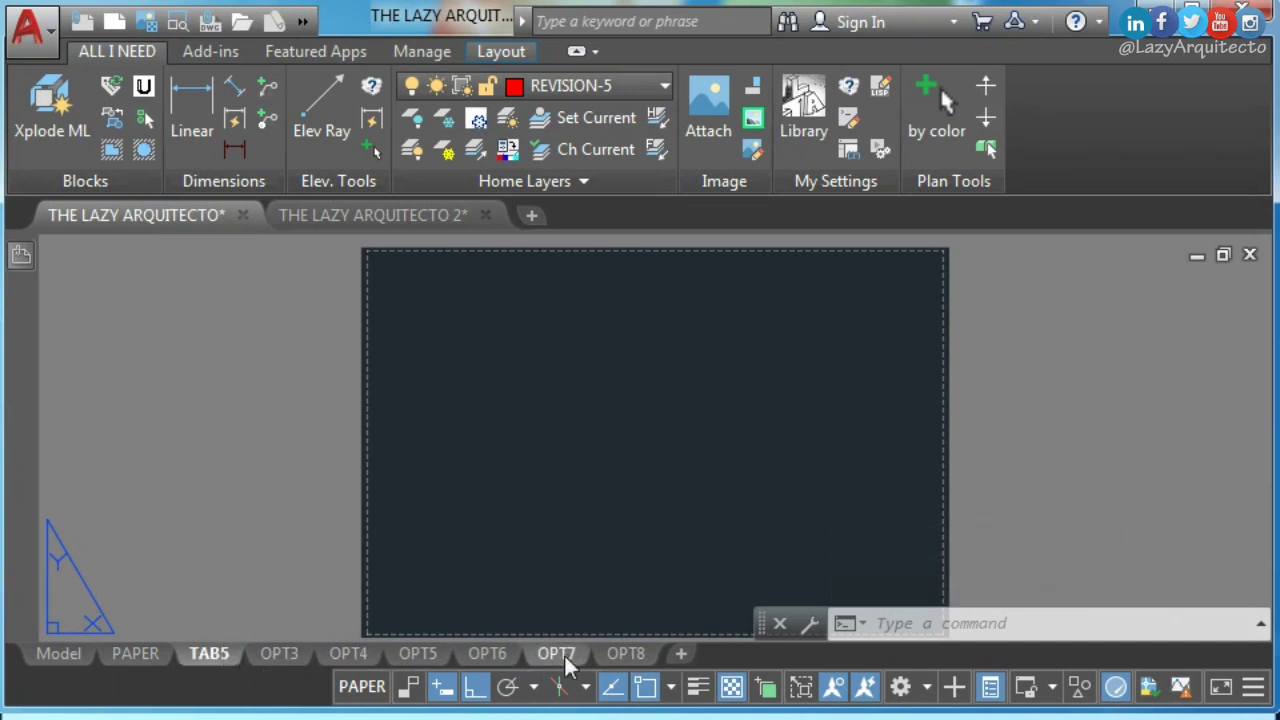
- Copy OPT3 to the end of the layouts as OPT3 (2), then drag the PAPER layout further along
right_click(279, 654)
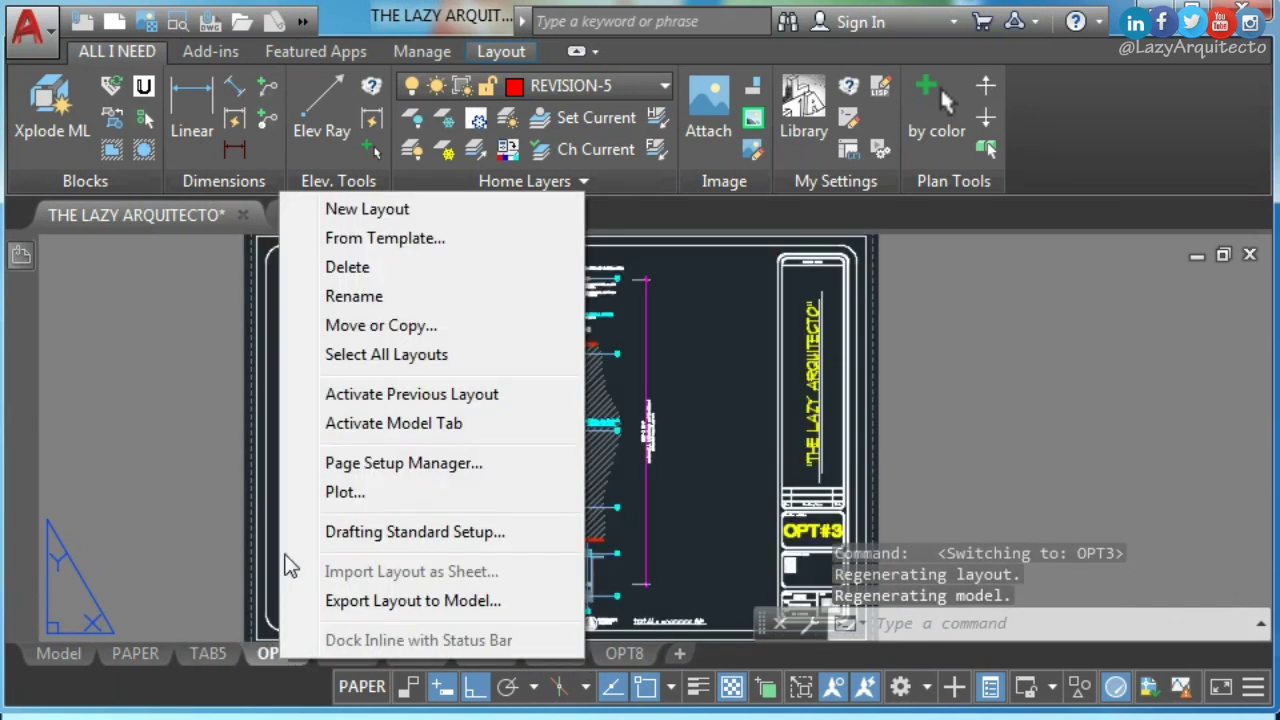
click(360, 325)
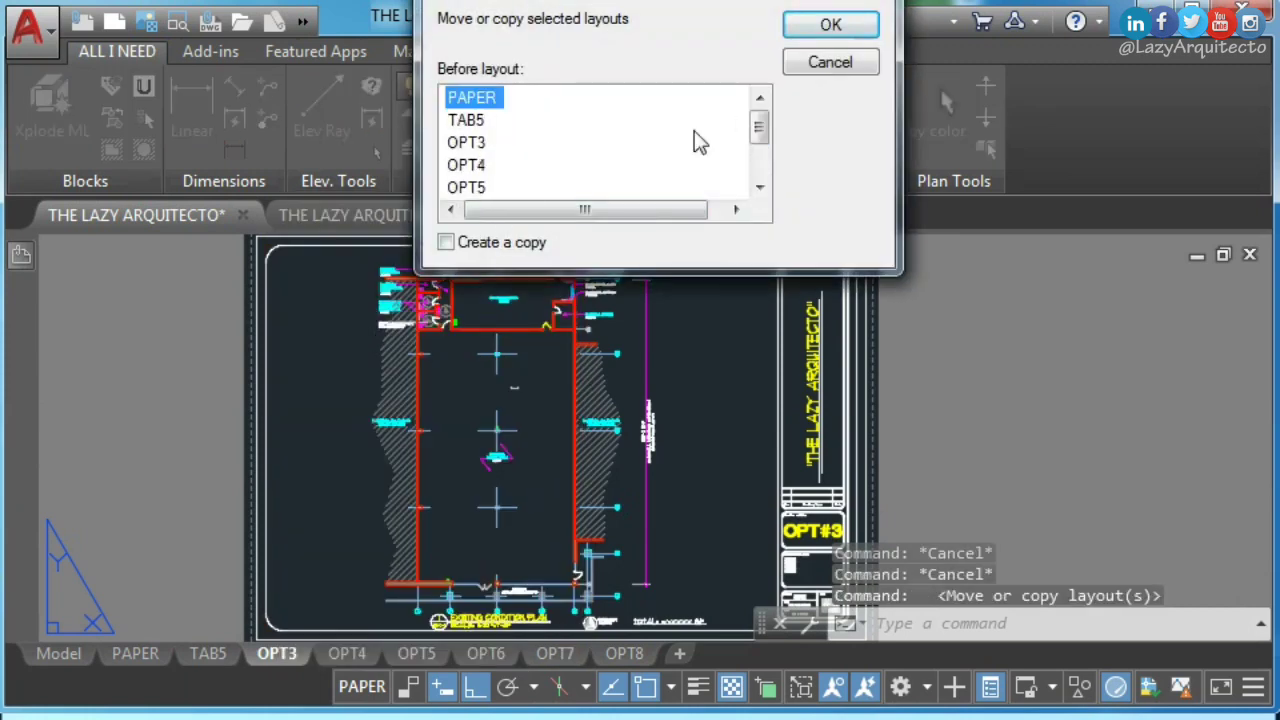
click(446, 242)
click(760, 188)
click(510, 190)
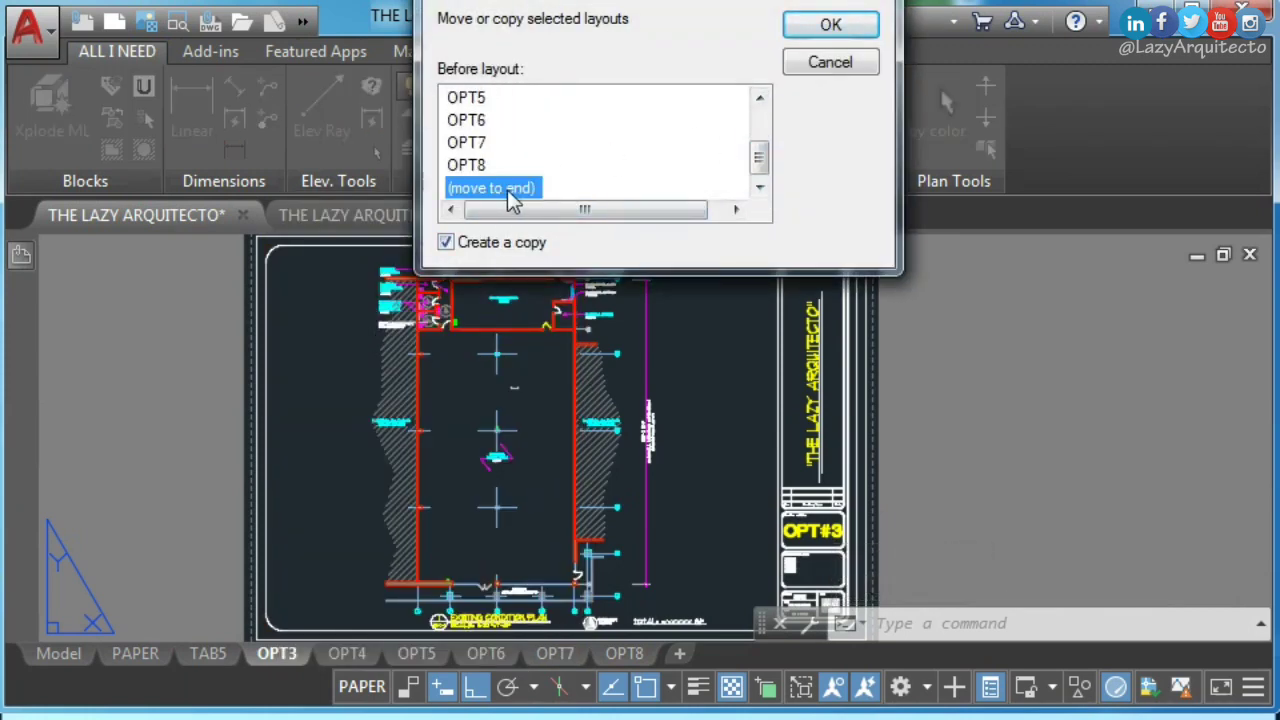
click(838, 45)
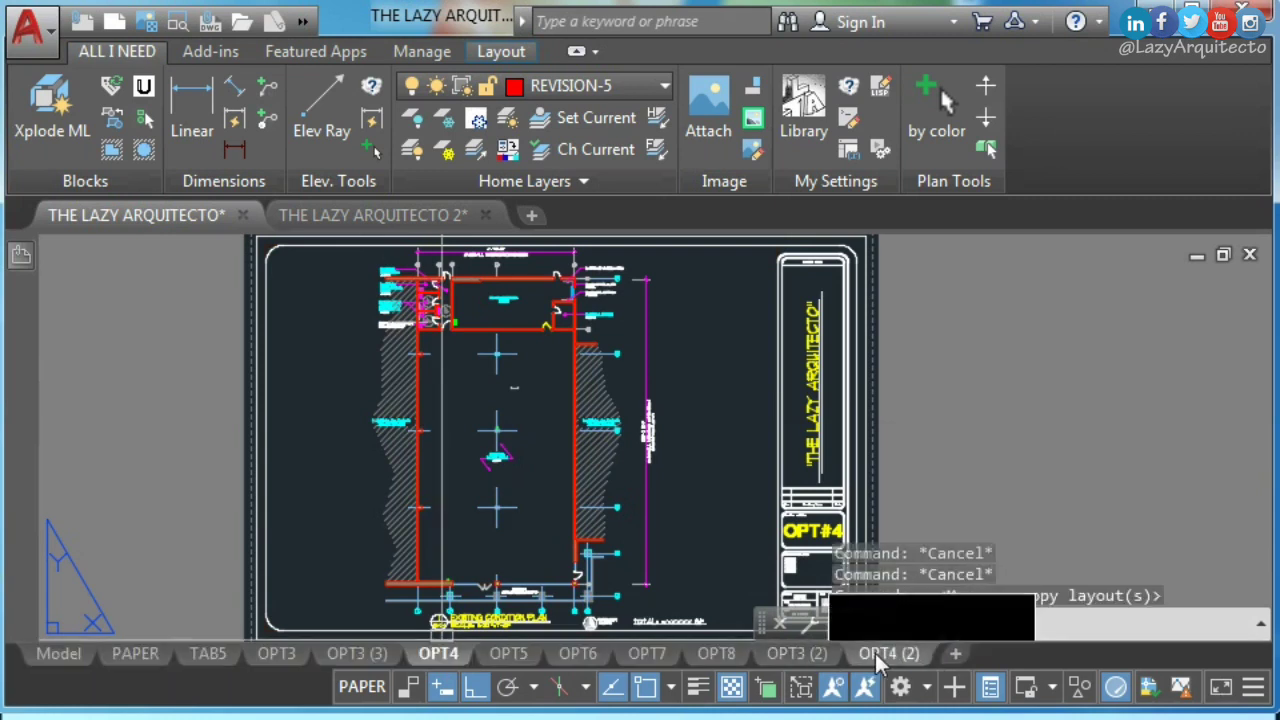
drag(840, 655, 308, 662)
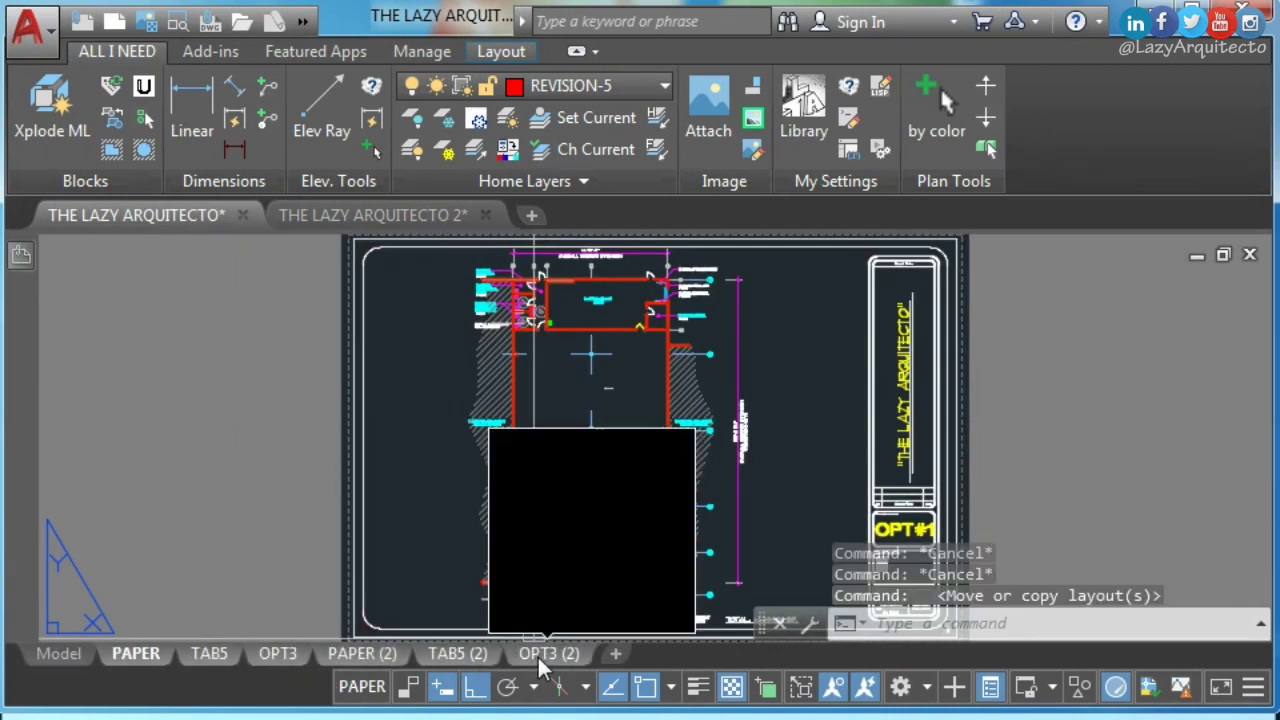
drag(143, 657, 590, 654)
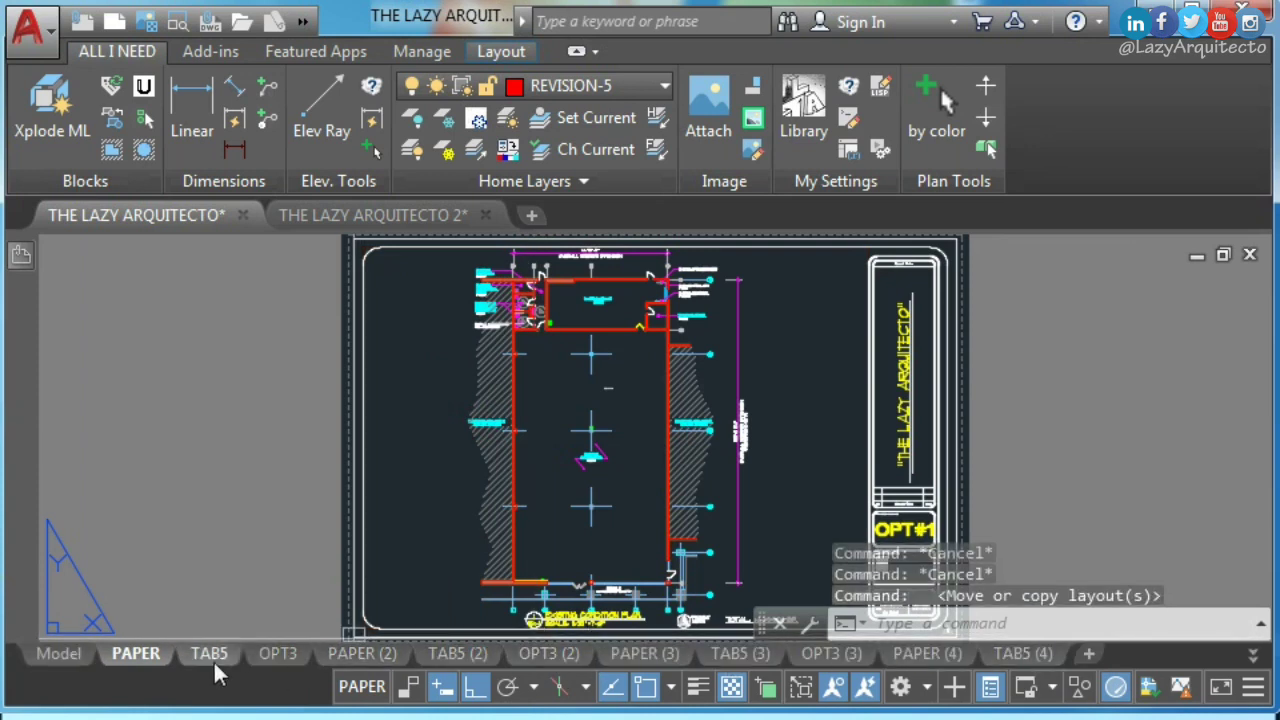
- Select the duplicate layouts starting at PAPER (2) and delete them, confirming the warning
click(280, 655)
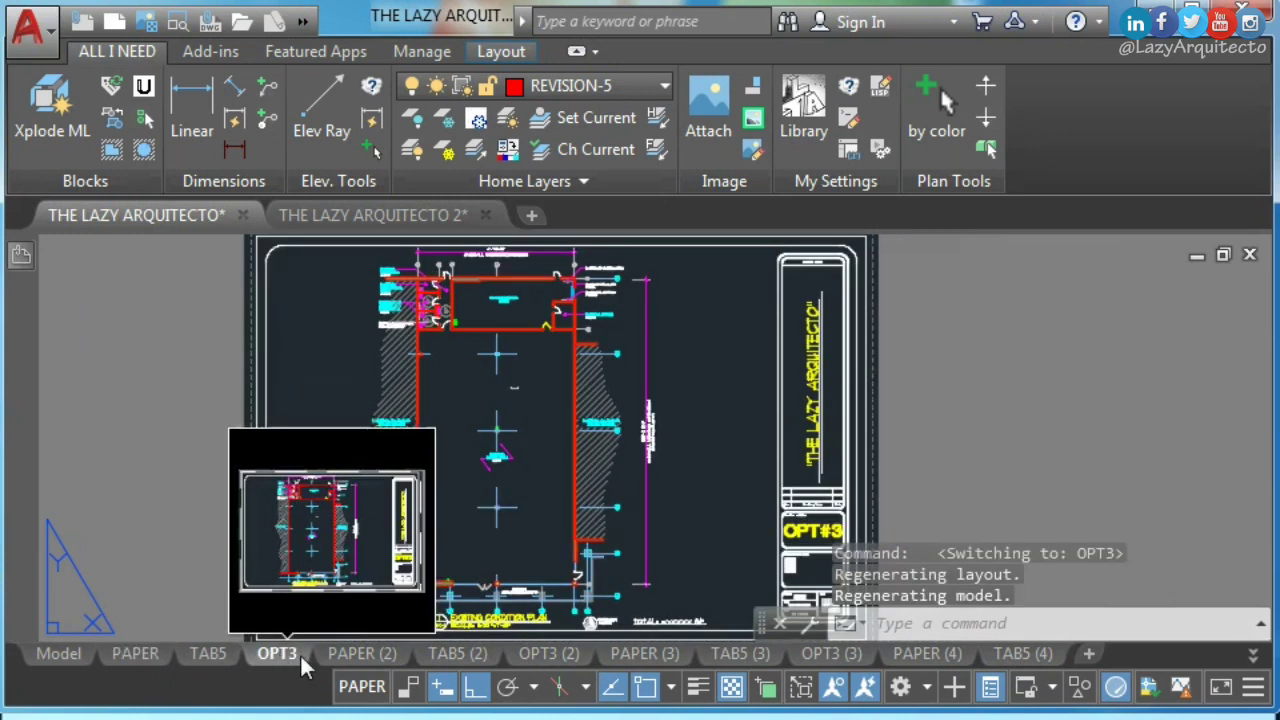
click(366, 658)
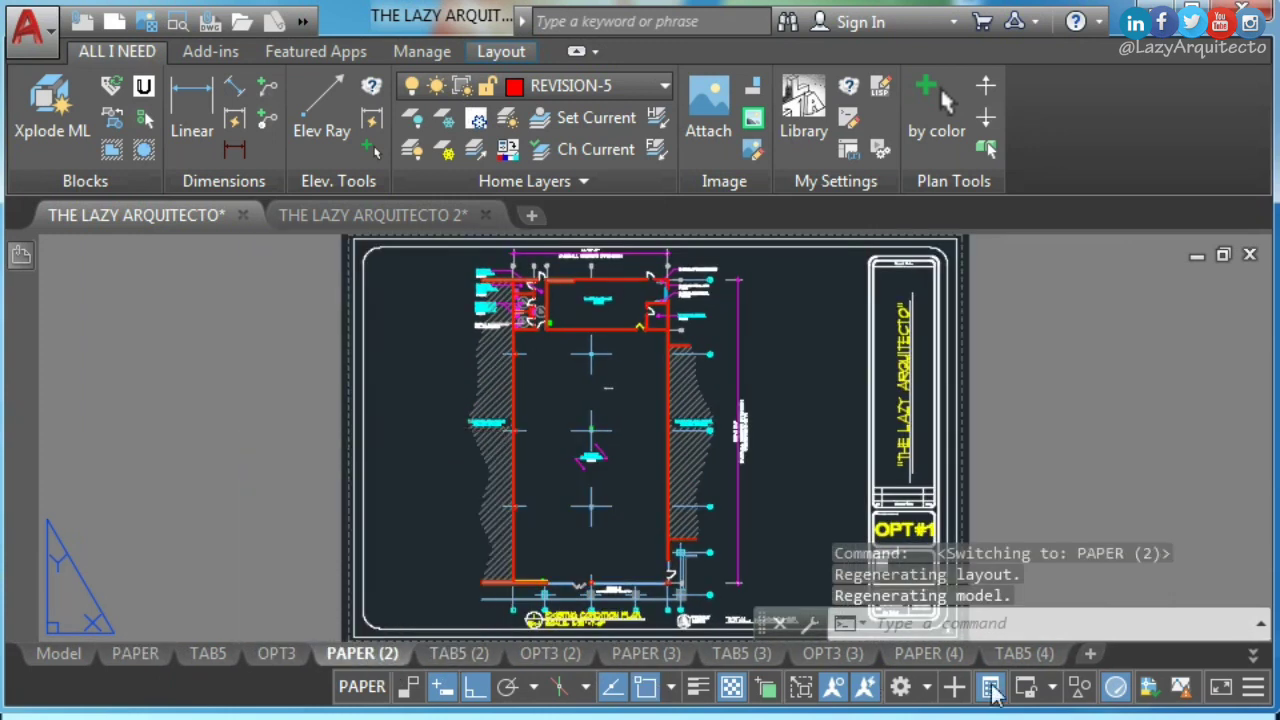
mouse_move(1022, 653)
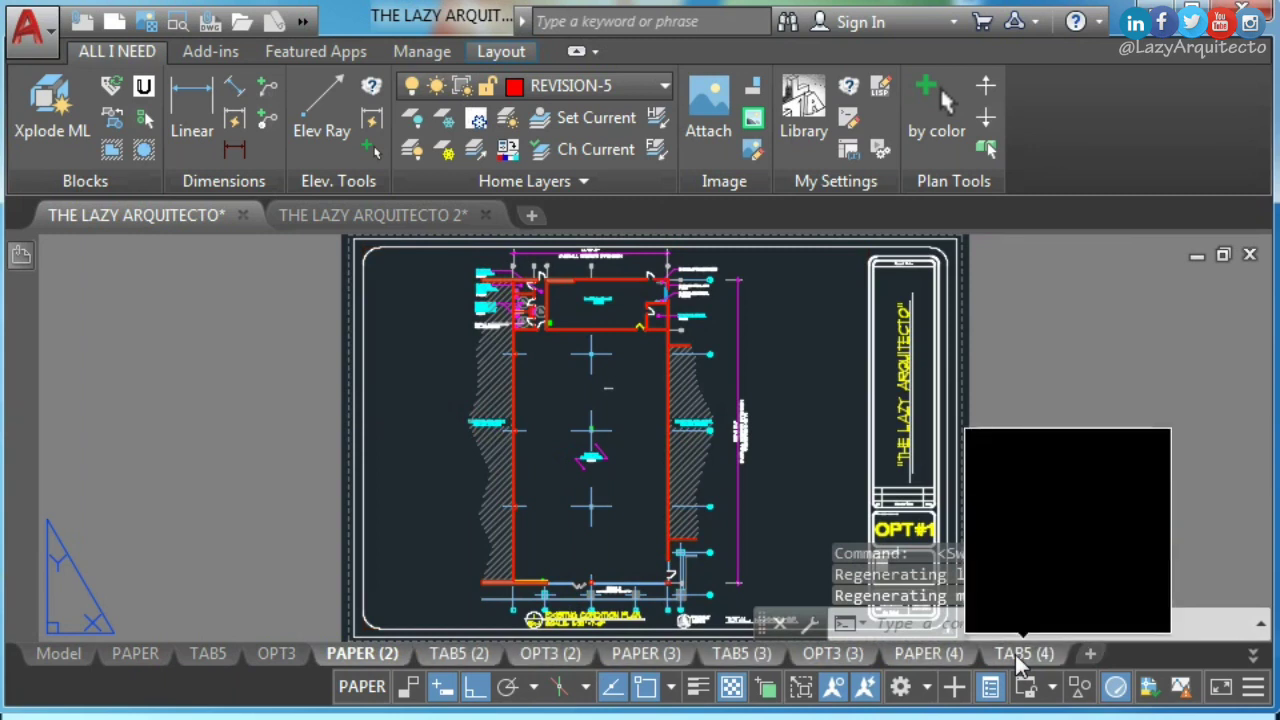
right_click(1018, 660)
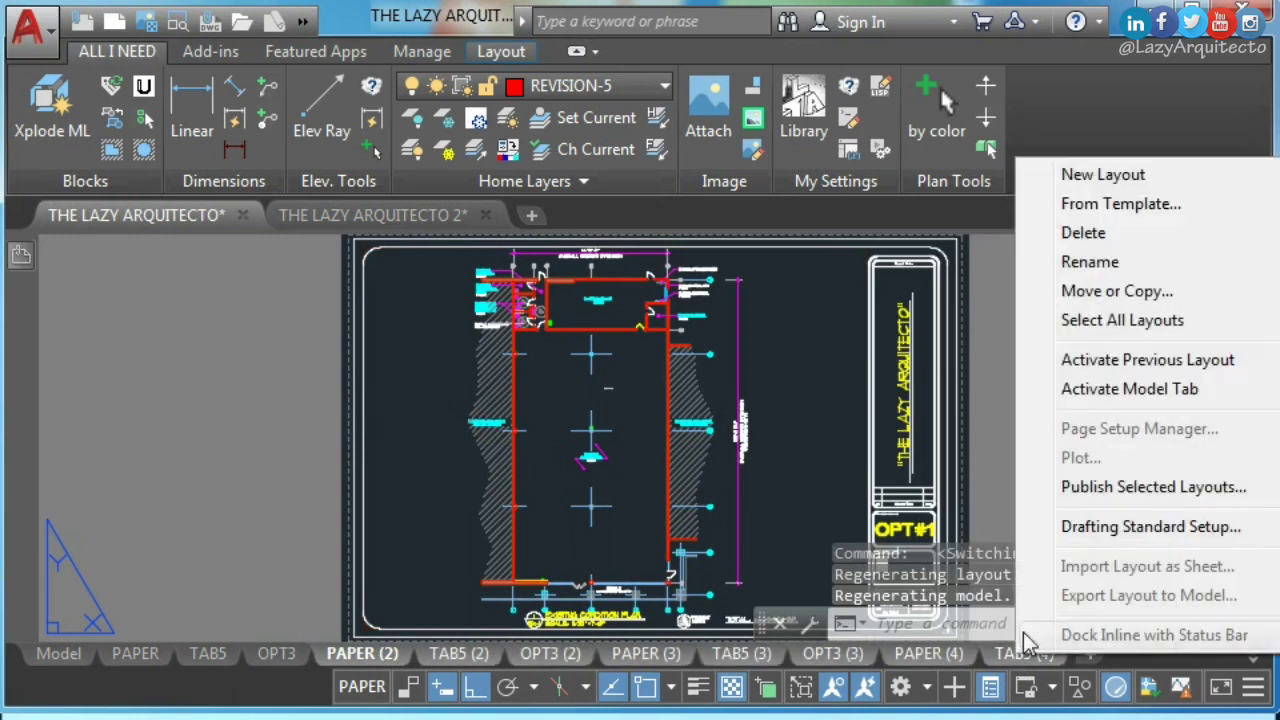
click(1106, 233)
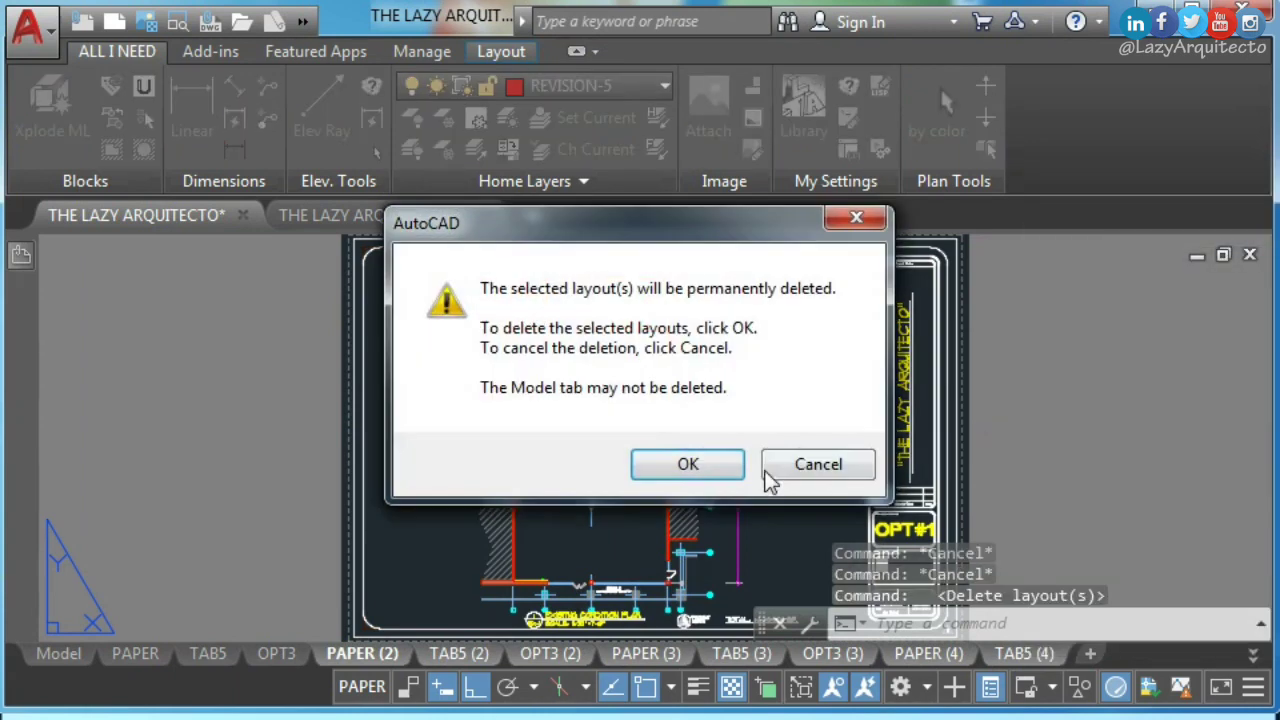
click(690, 466)
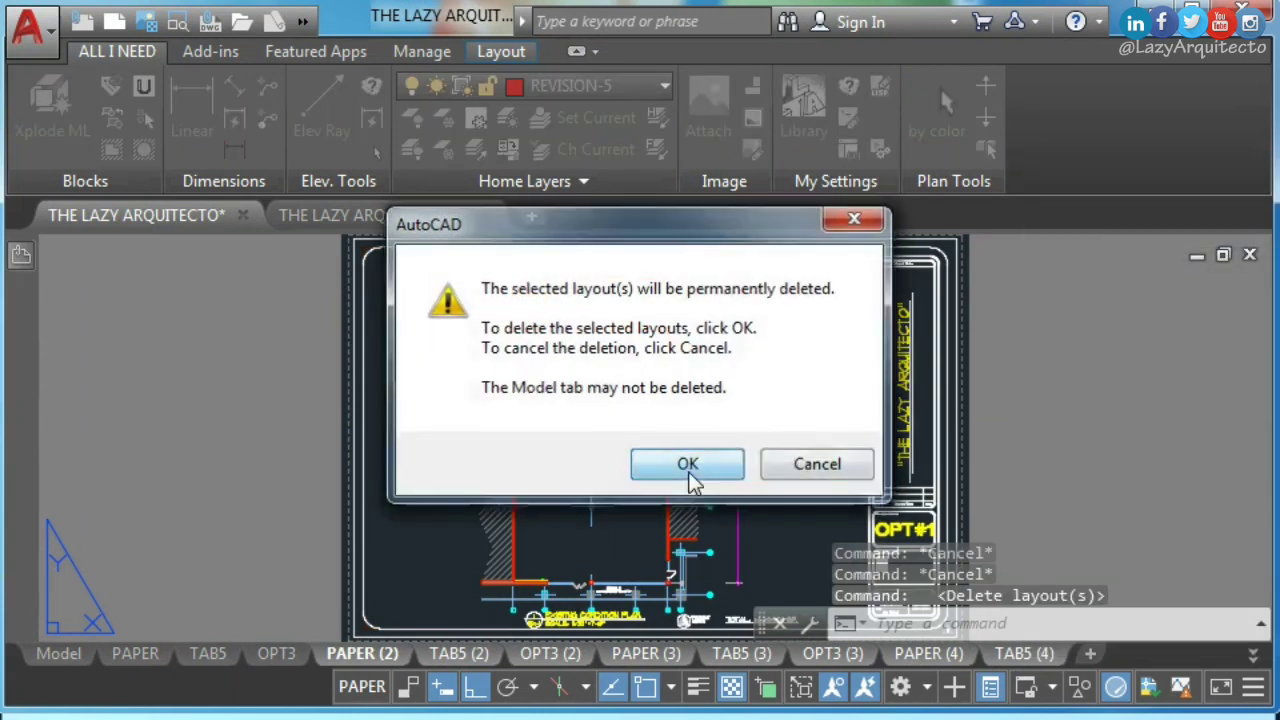